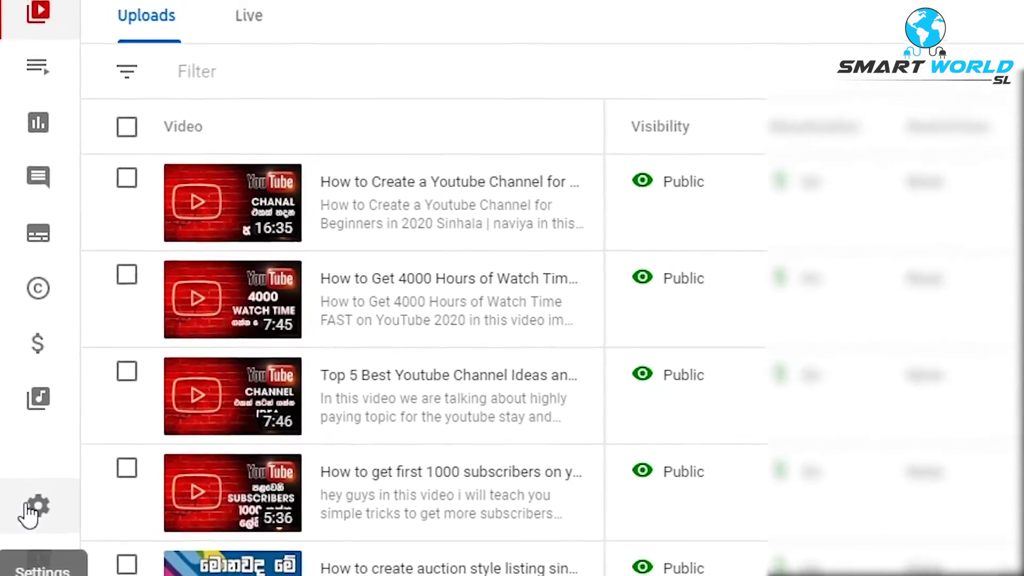
- Open the channel's upload defaults in Settings and read through the full default video description
left_click(30, 508)
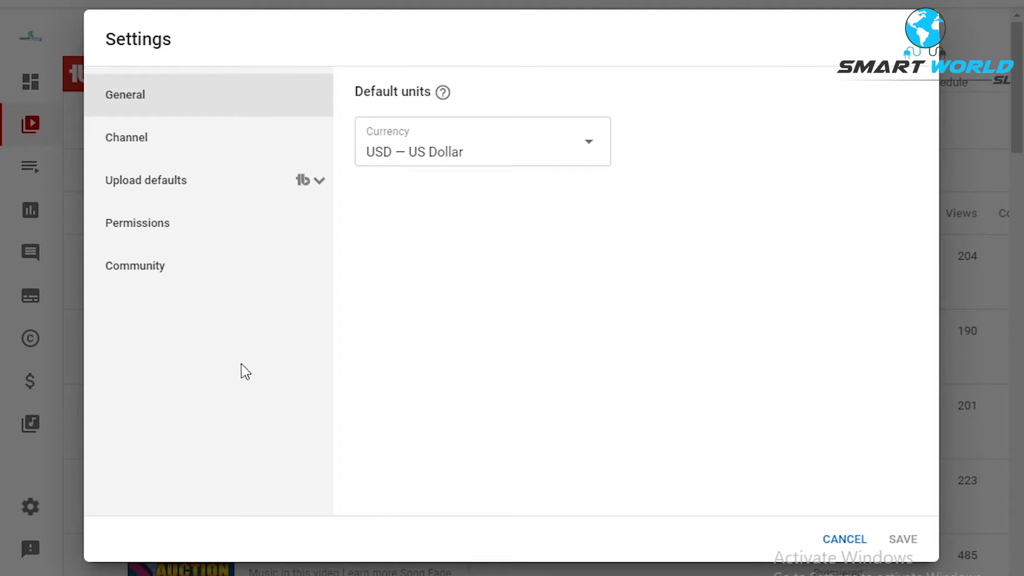
left_click(183, 196)
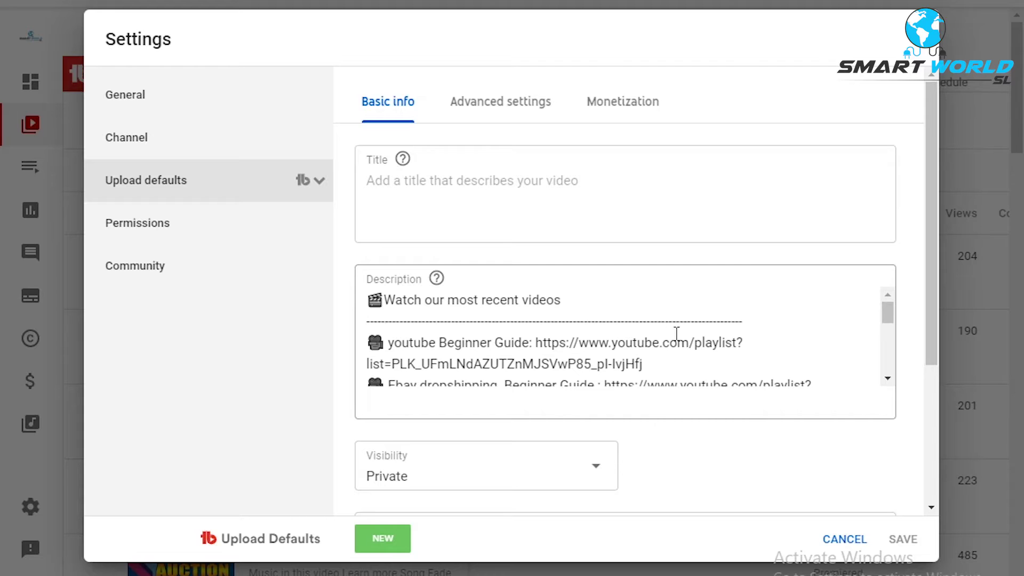
left_click_drag(895, 320, 895, 362)
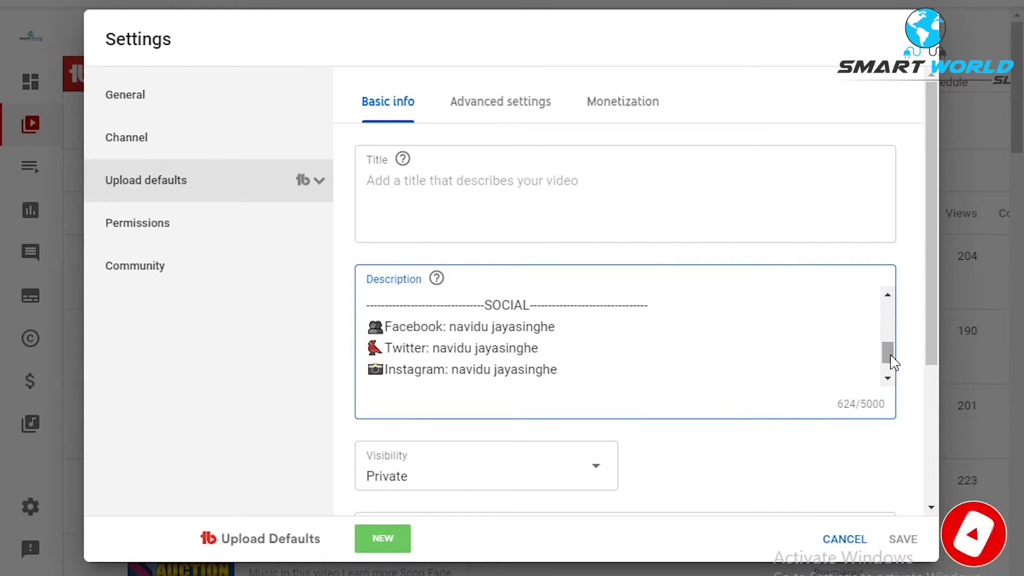
left_click_drag(894, 363, 891, 378)
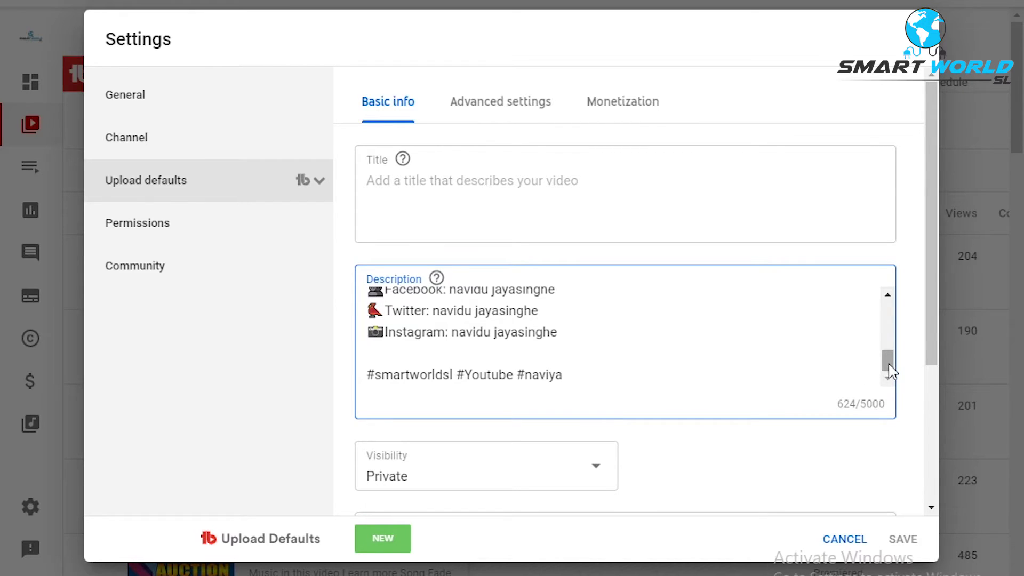
left_click_drag(892, 370, 892, 315)
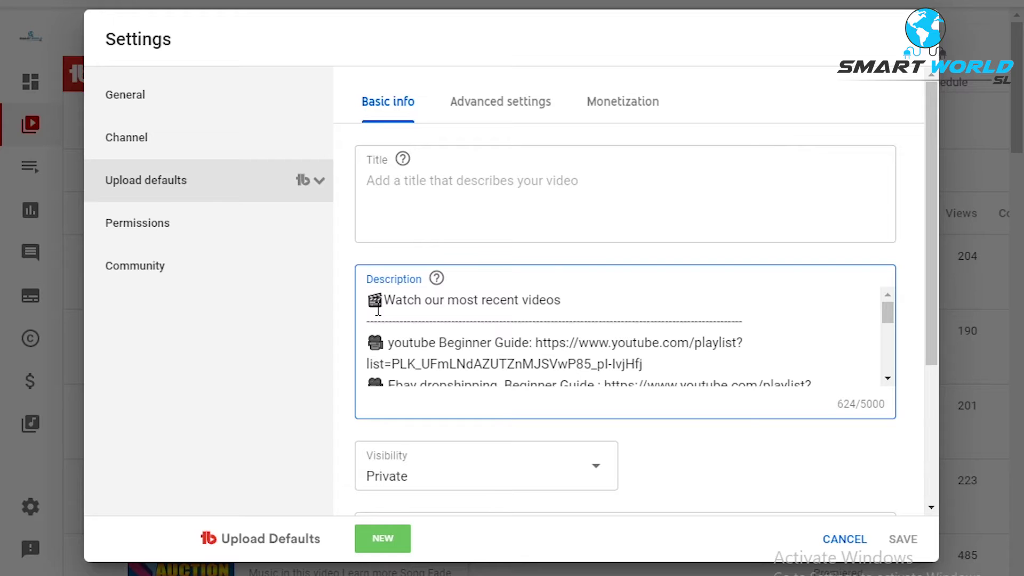
- Set the default upload visibility to Private and review the default tags
left_click_drag(933, 241, 933, 341)
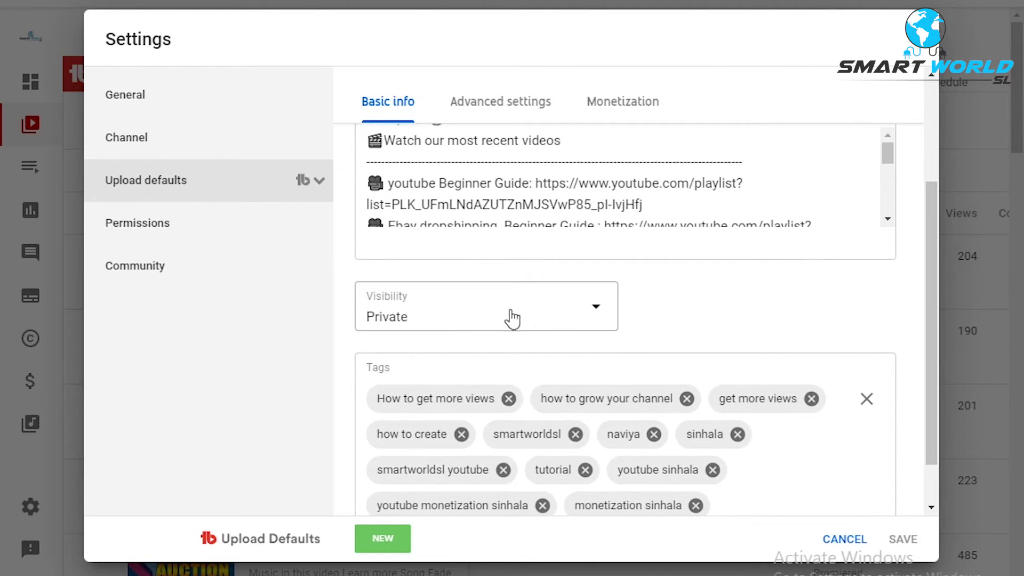
left_click(600, 325)
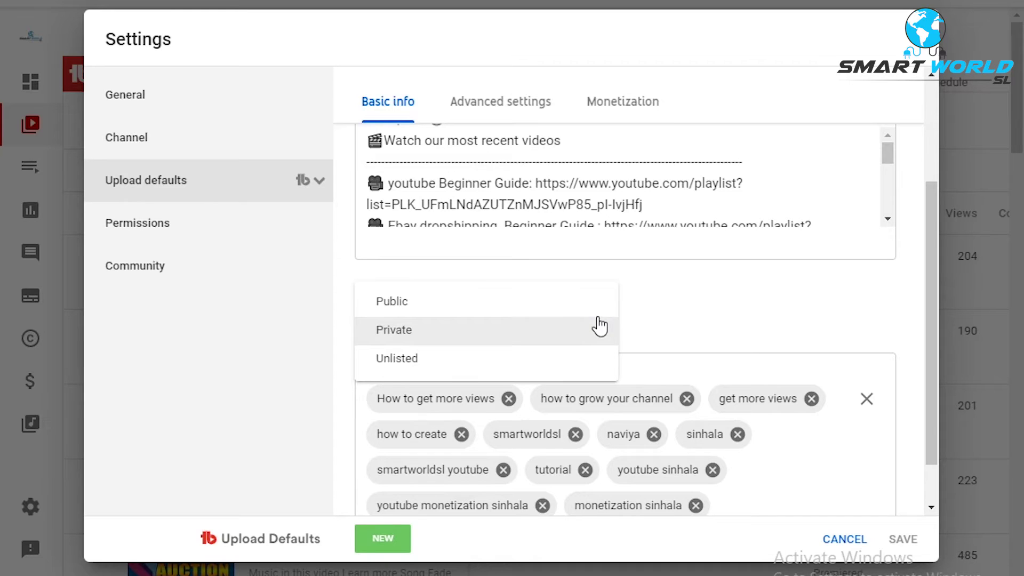
left_click(455, 342)
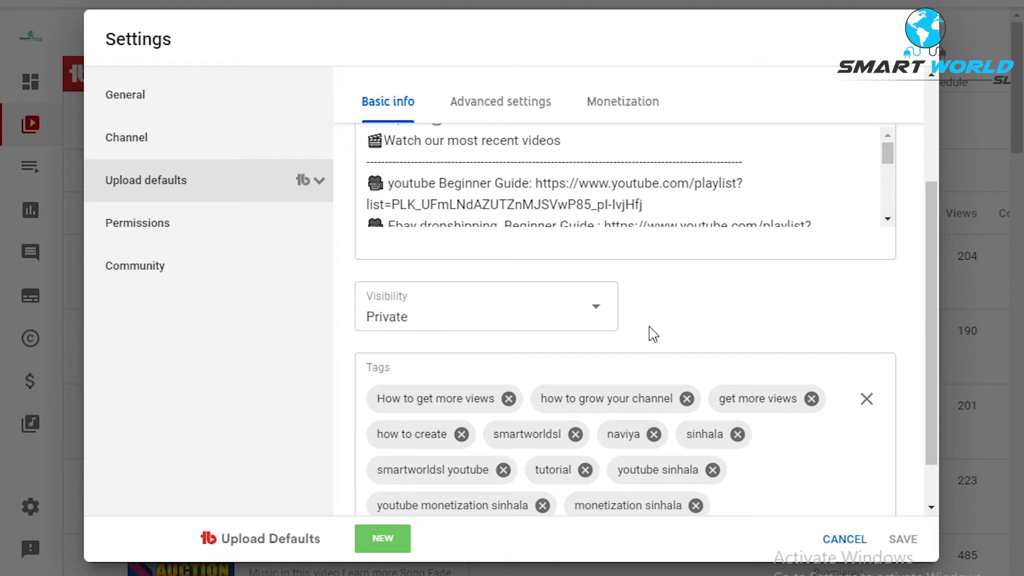
scroll(928, 347, "down", 1)
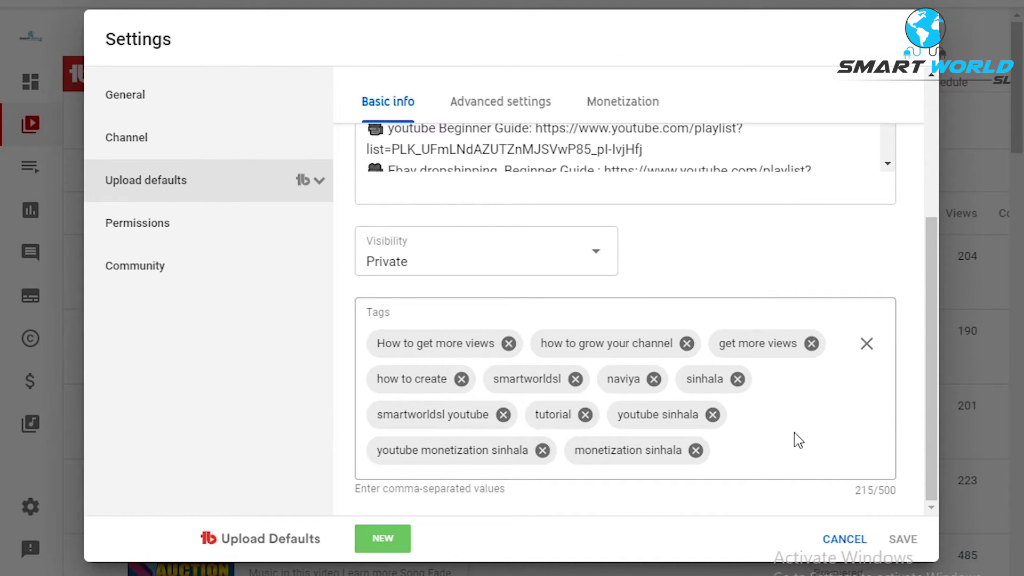
- Set the license in the advanced upload defaults to Standard YouTube License
left_click(499, 103)
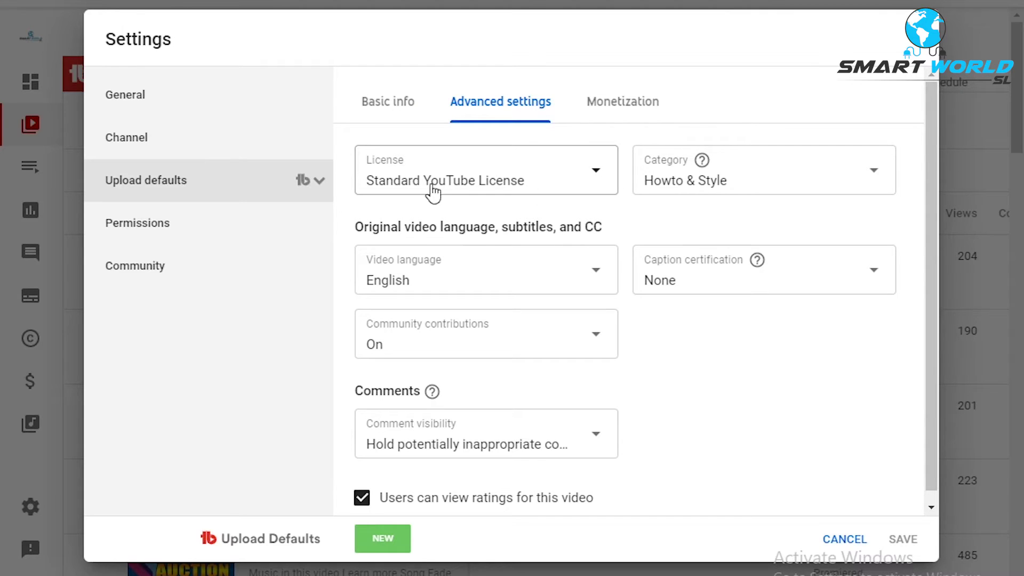
left_click(596, 178)
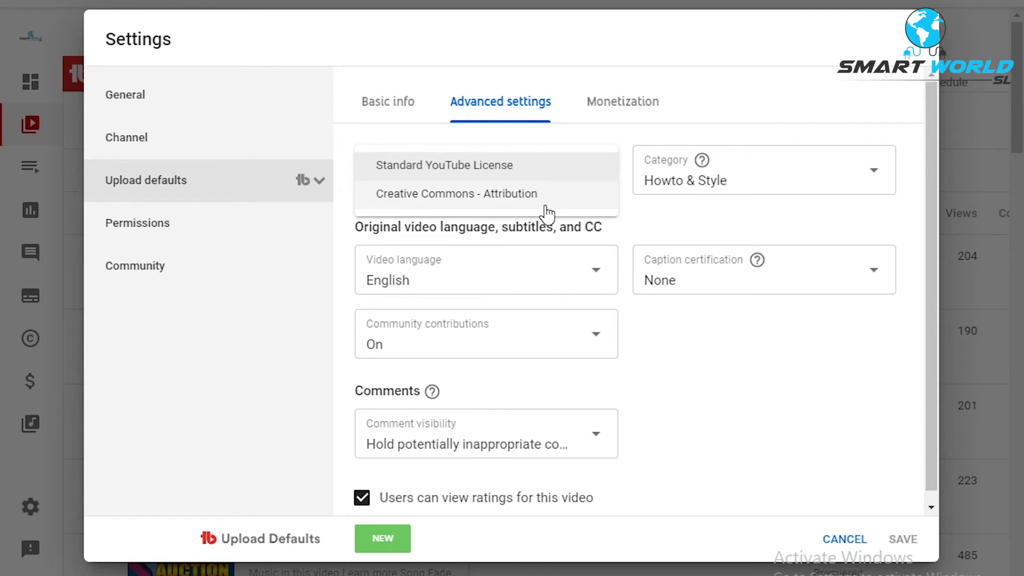
left_click(512, 171)
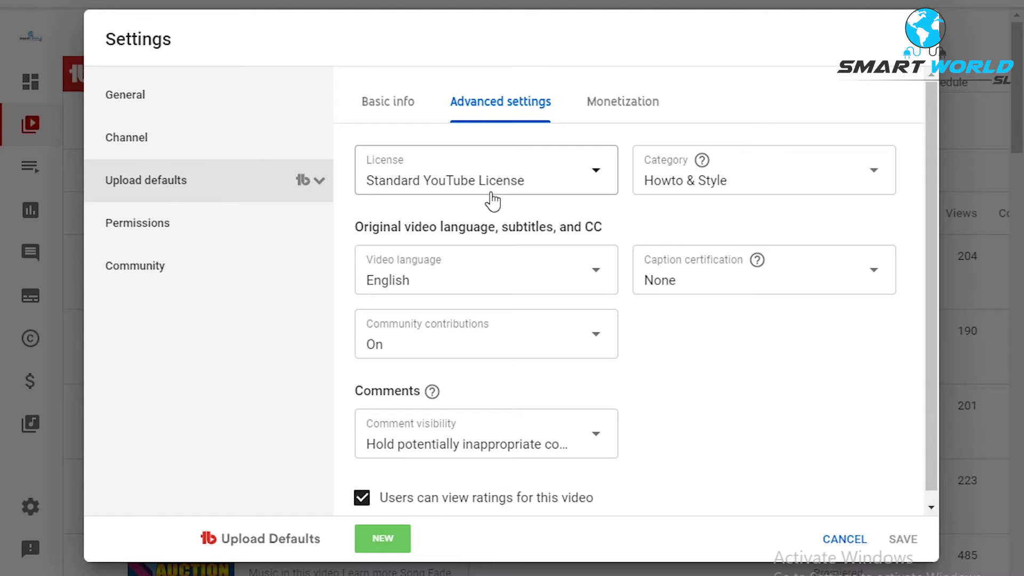
left_click(569, 184)
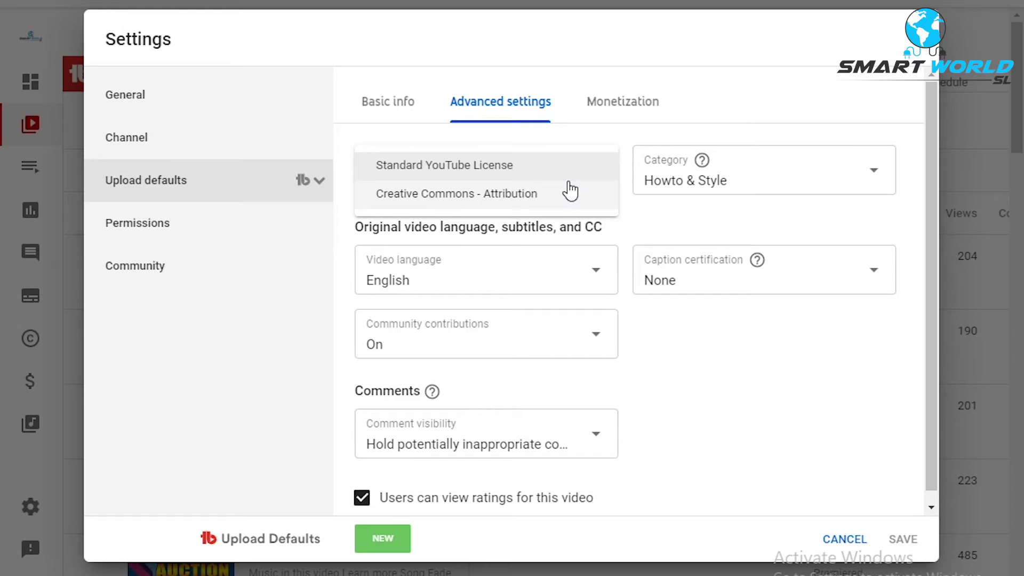
left_click(470, 173)
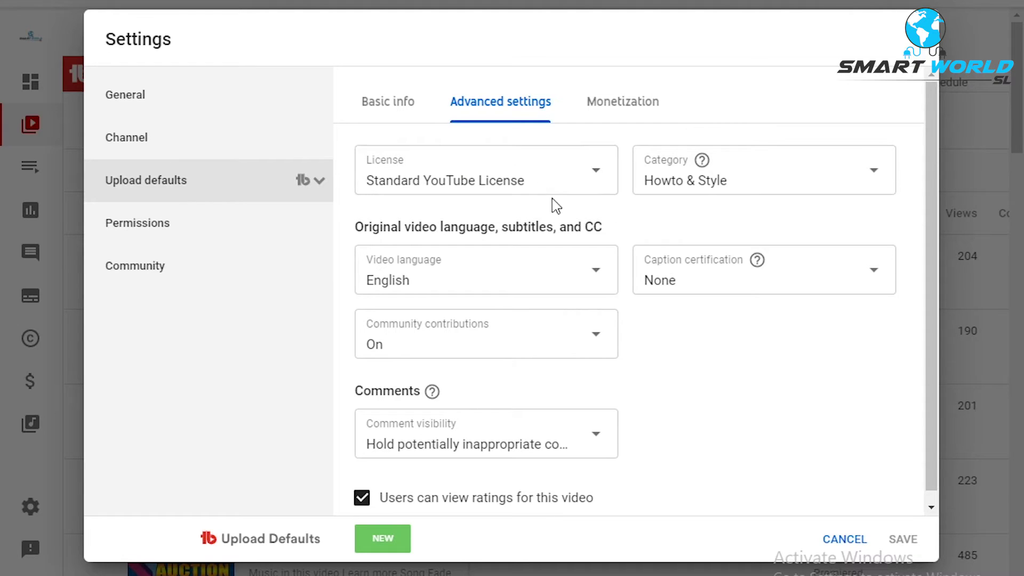
- Examine the available default video categories and the community contributions choices without changing them
left_click(847, 194)
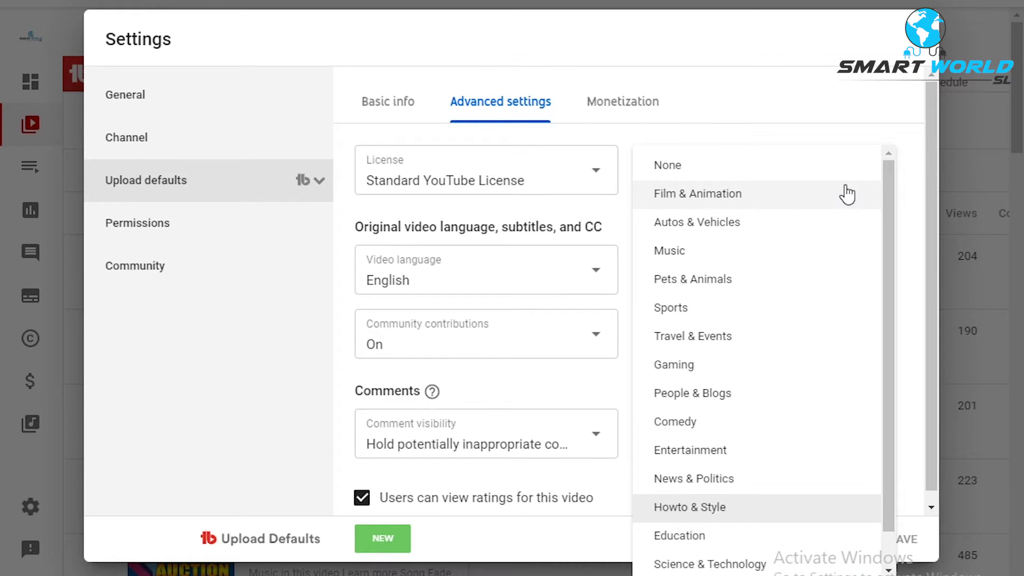
left_click(909, 171)
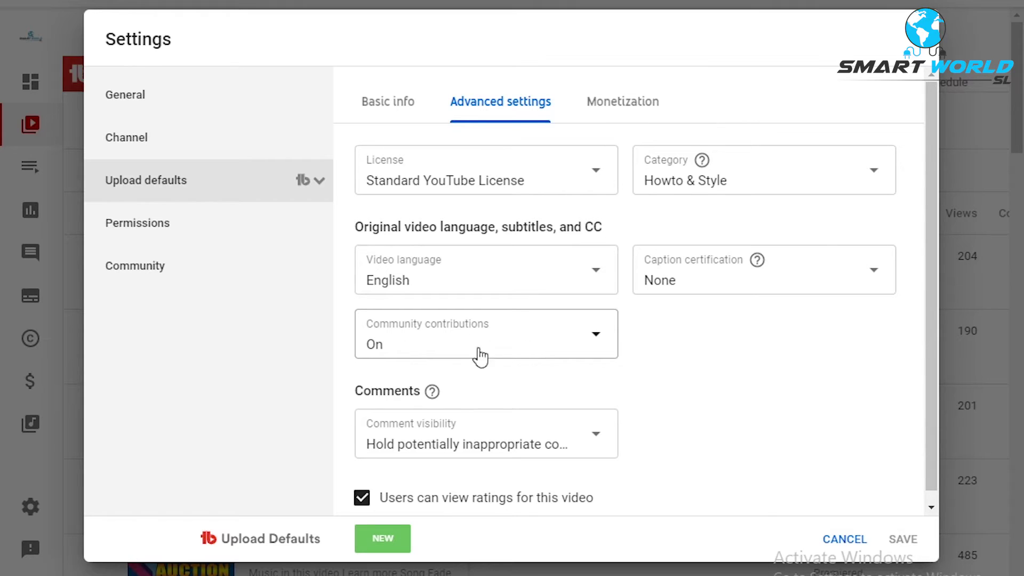
left_click(574, 345)
left_click(566, 339)
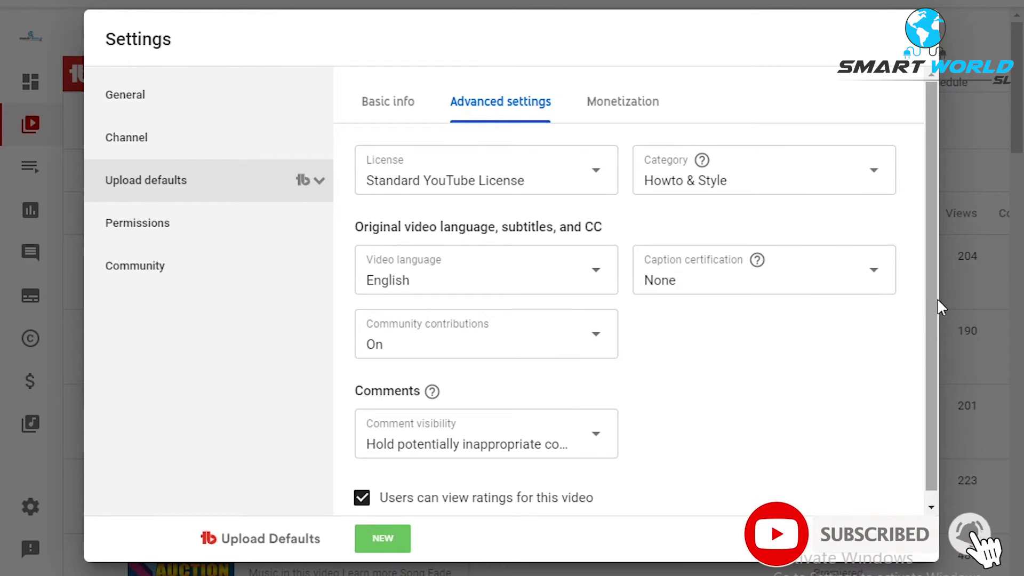
- Set the default comment visibility to "Hold potentially inappropriate comments for review"
left_click_drag(937, 299, 931, 357)
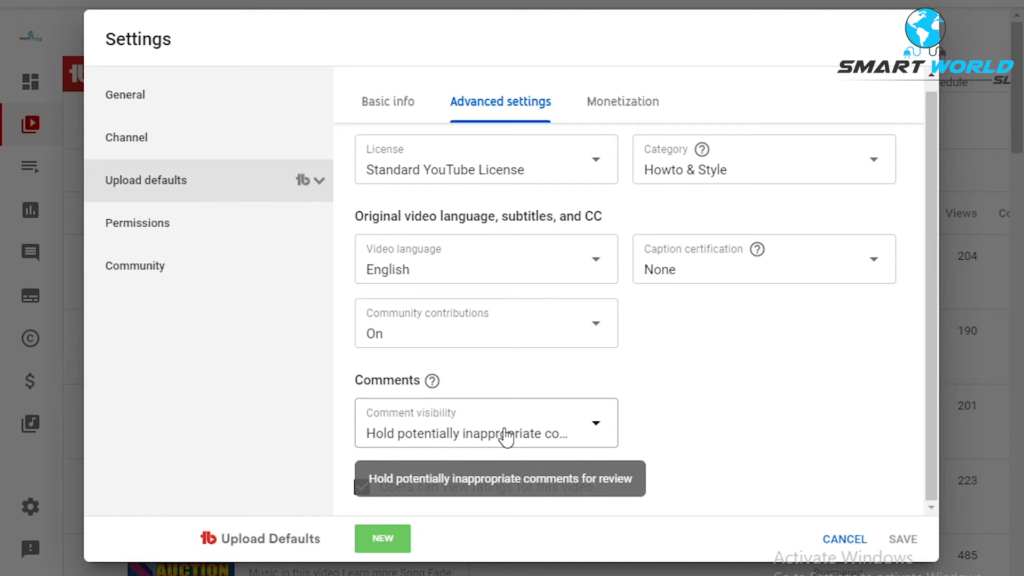
left_click(598, 428)
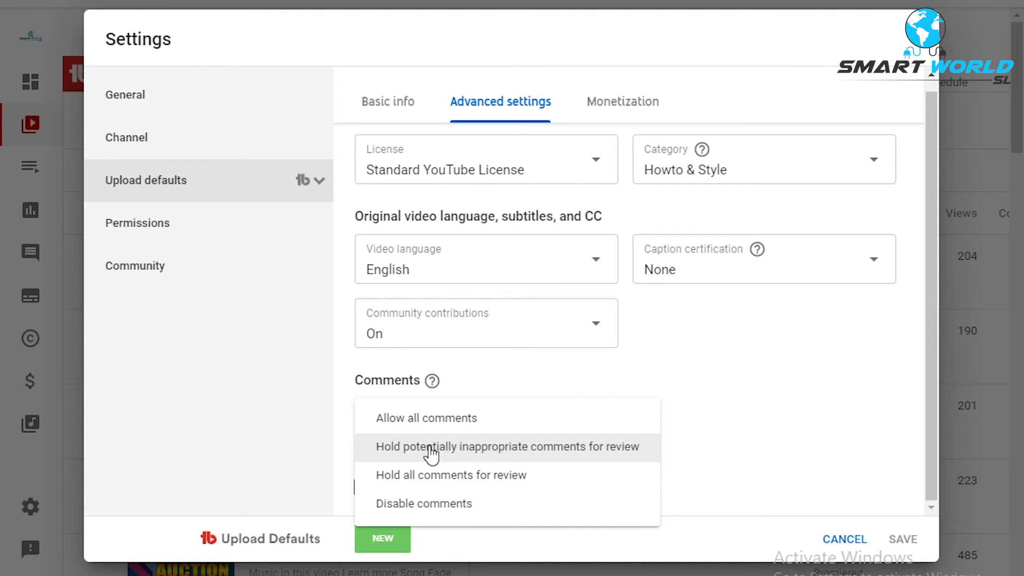
left_click(459, 453)
left_click(565, 446)
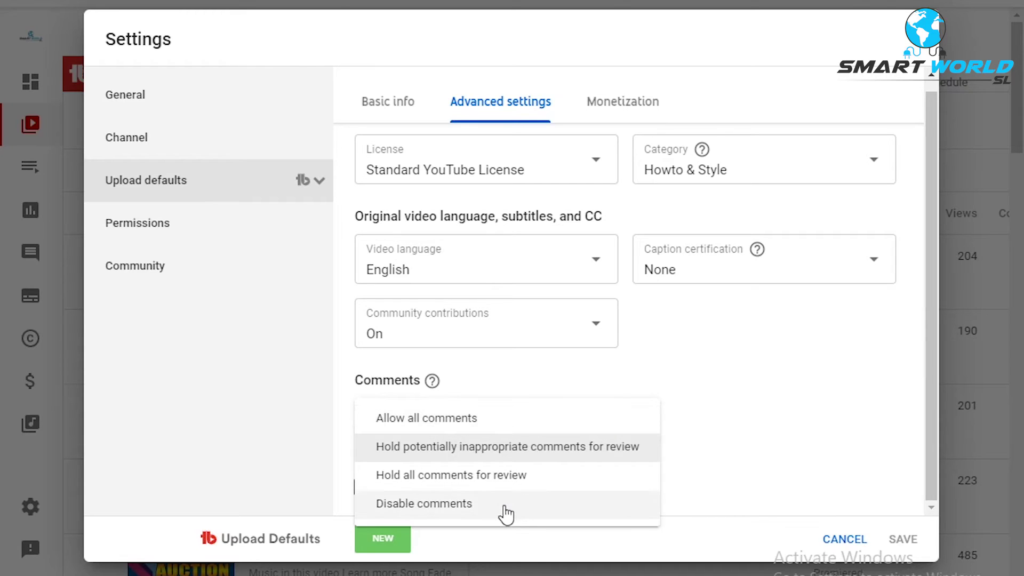
left_click(553, 449)
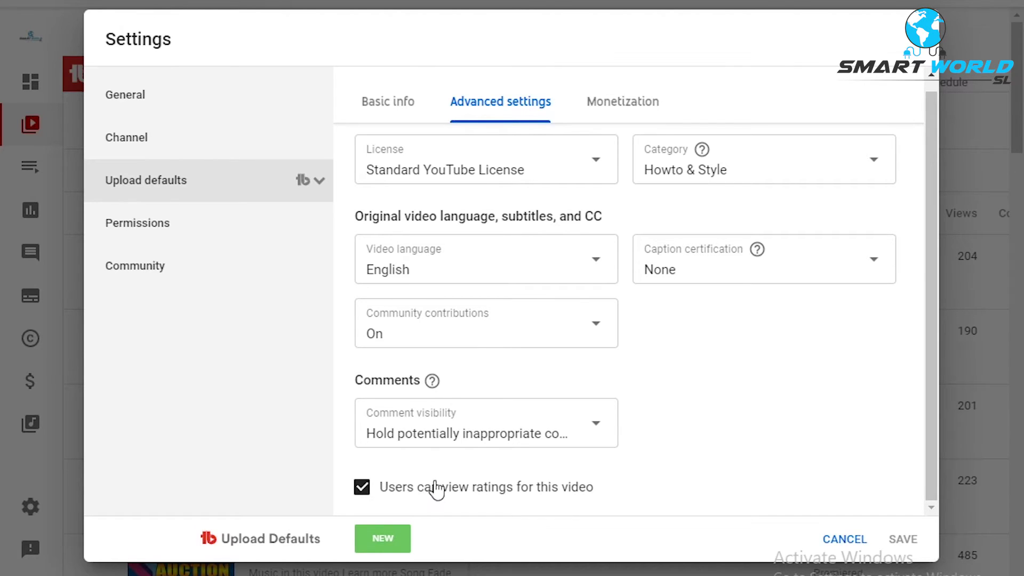
- Review the default monetization ad types, as well as the channel's basic info with its keywords and country
scroll(681, 130, "up", 1)
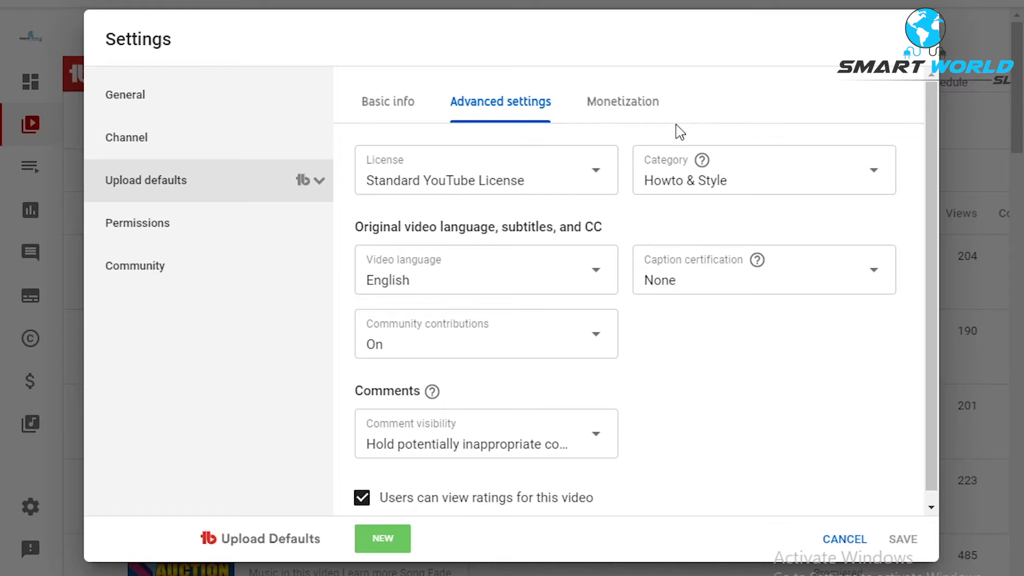
left_click(623, 104)
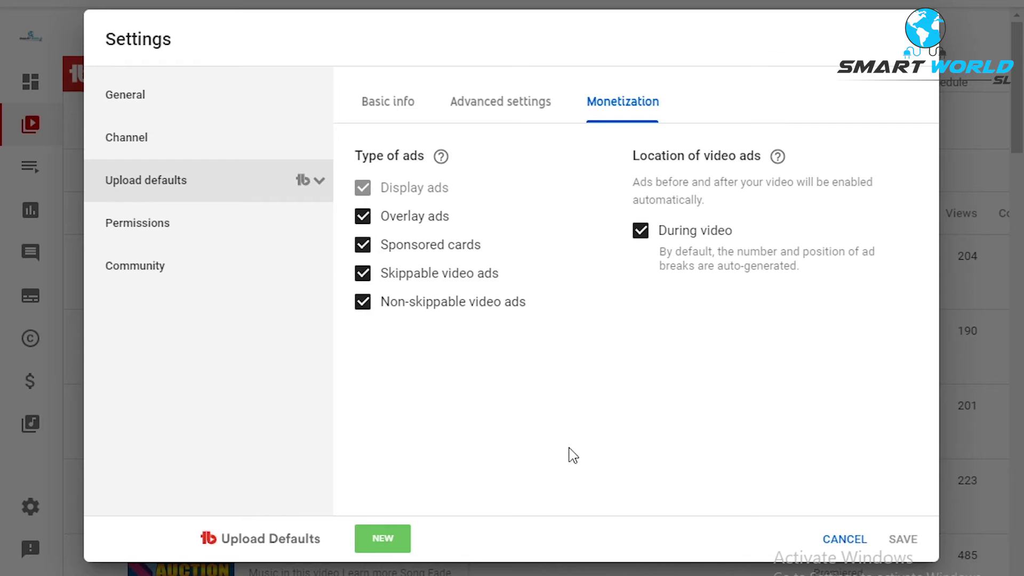
left_click(170, 139)
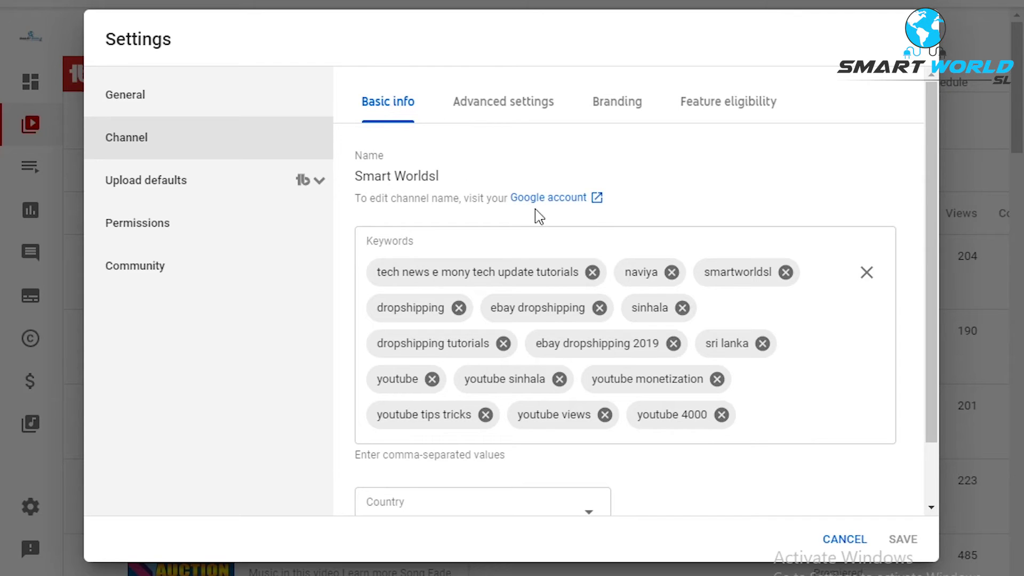
left_click_drag(931, 228, 940, 272)
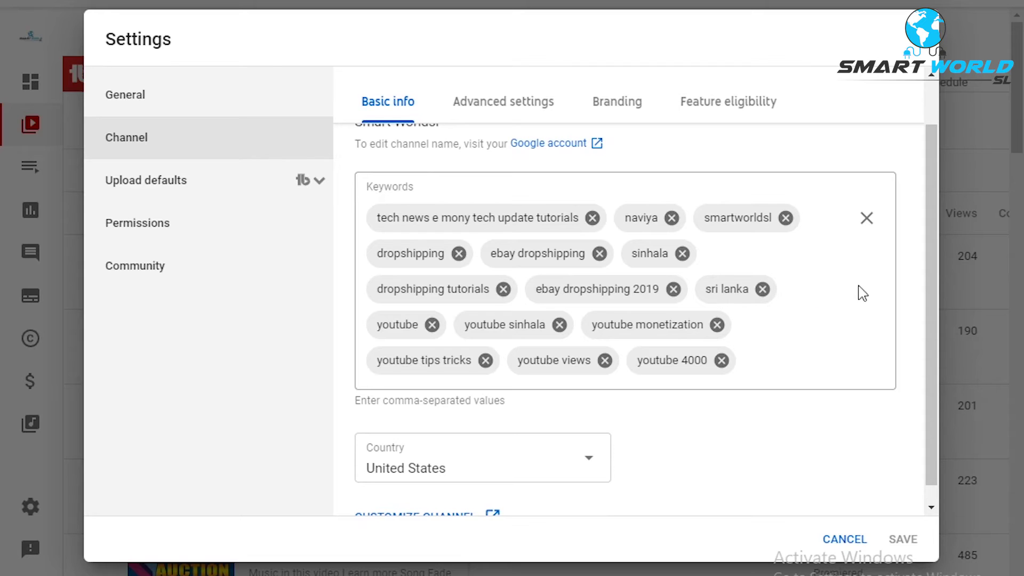
scroll(933, 283, "down", 1)
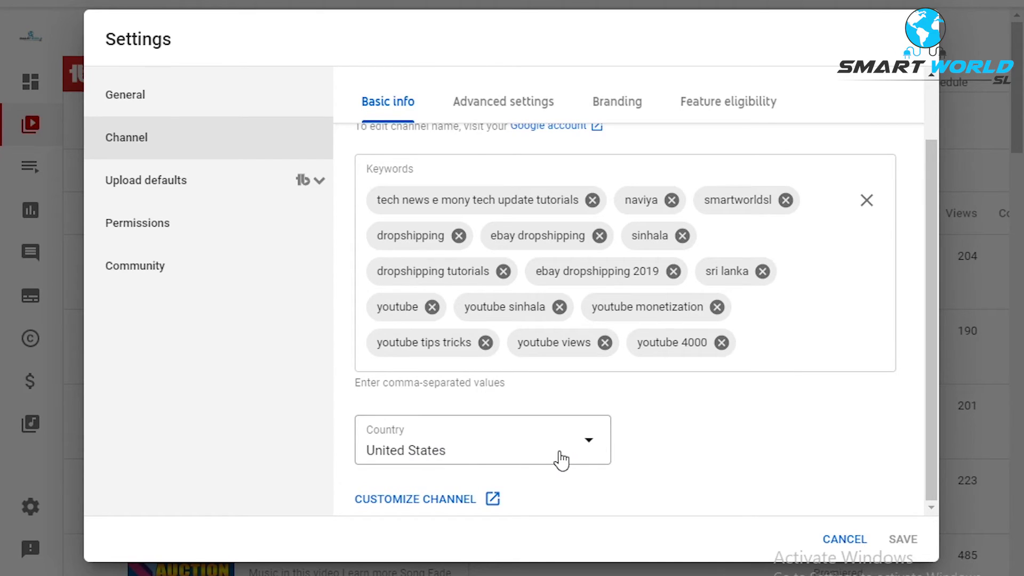
- Examine the channel's made-for-kids audience setting and the video watermark branding option
left_click(515, 106)
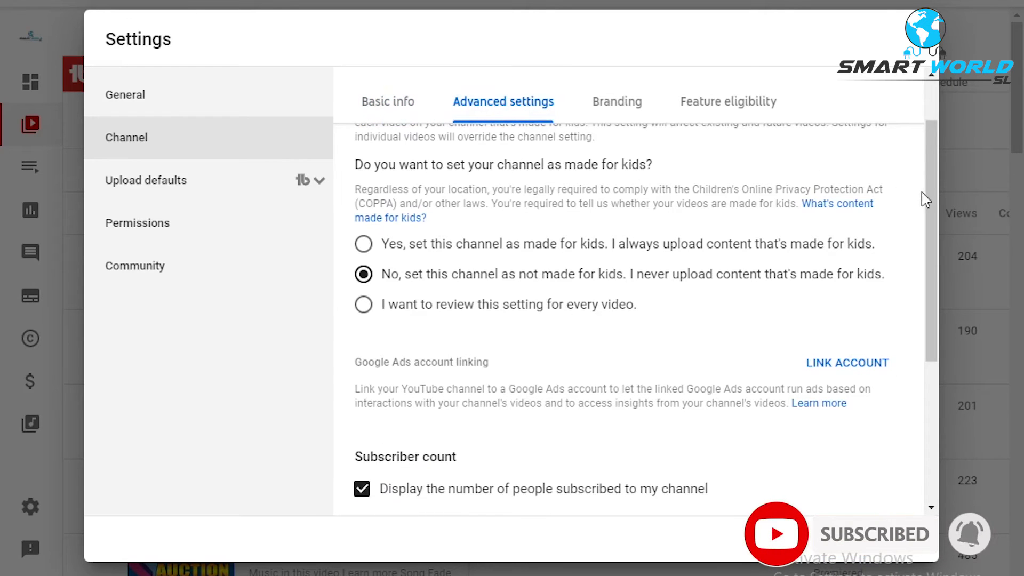
left_click_drag(934, 189, 935, 127)
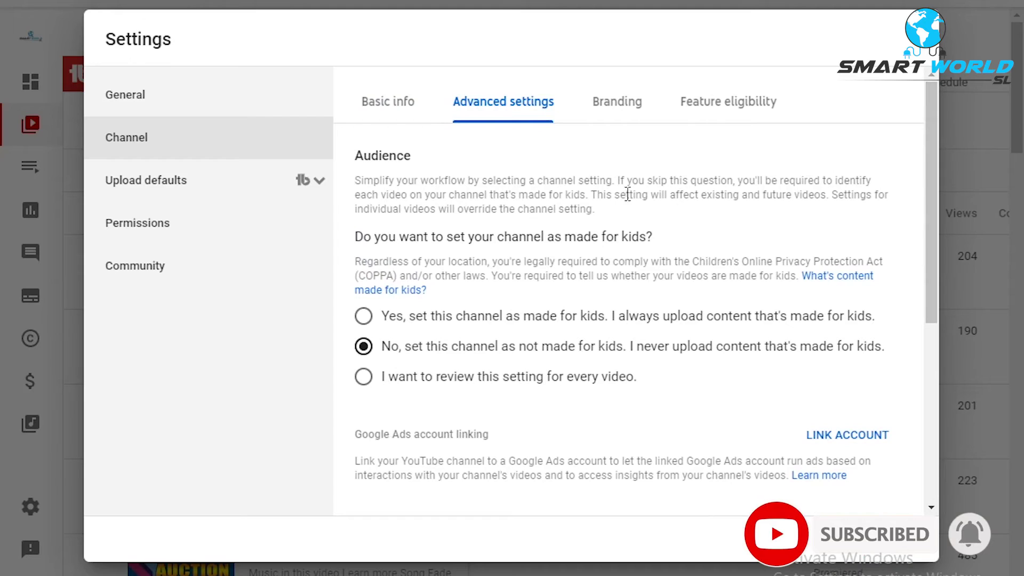
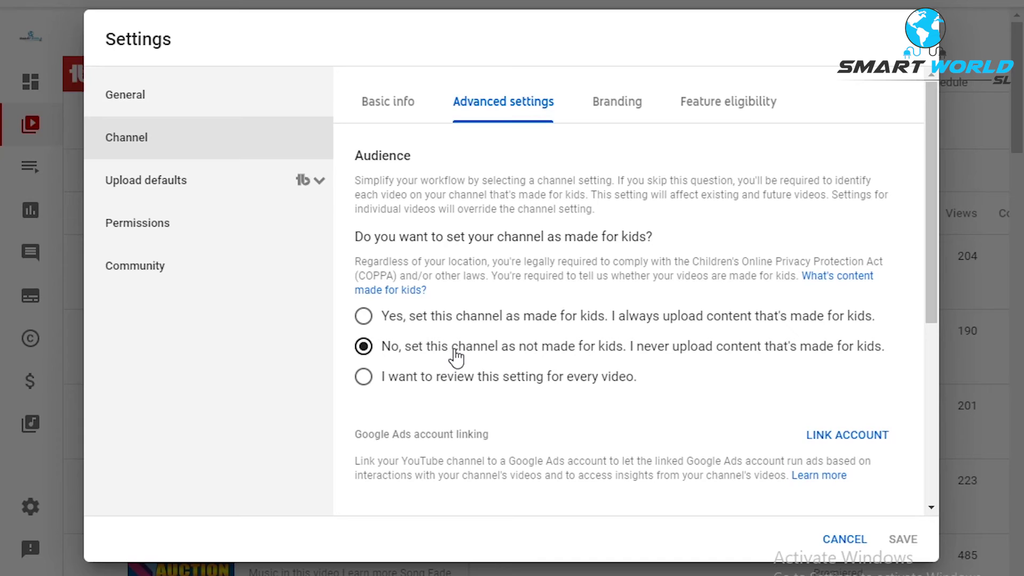
left_click(623, 106)
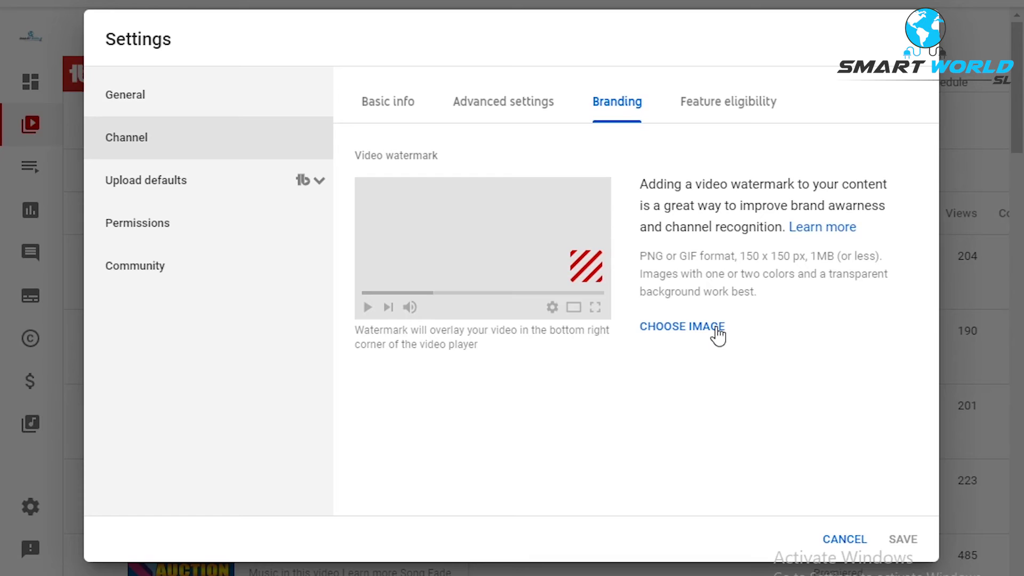
- Examine the channel permissions and the community automated filters down to blocked words and links, returning to the General settings
left_click(238, 235)
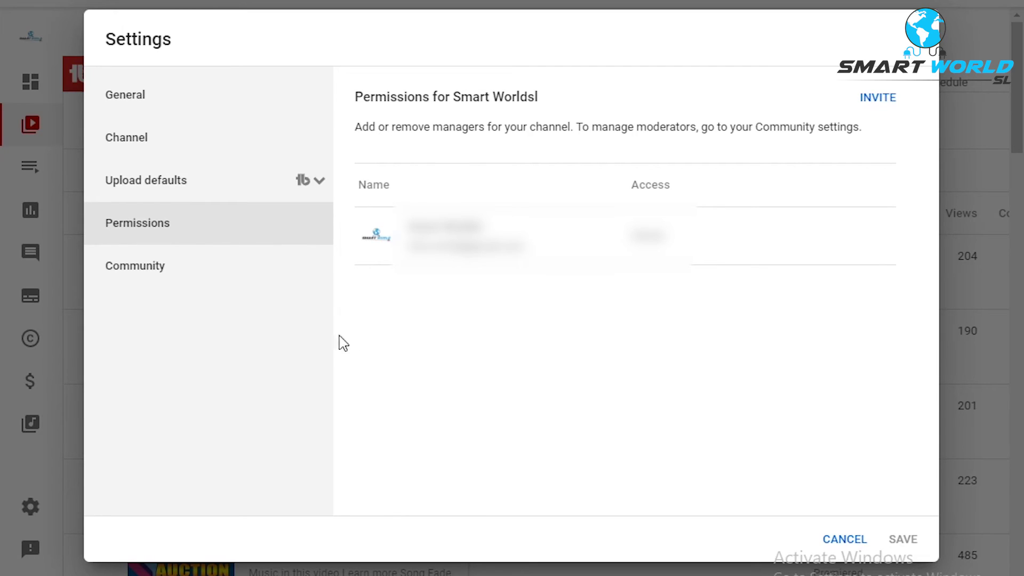
left_click(163, 275)
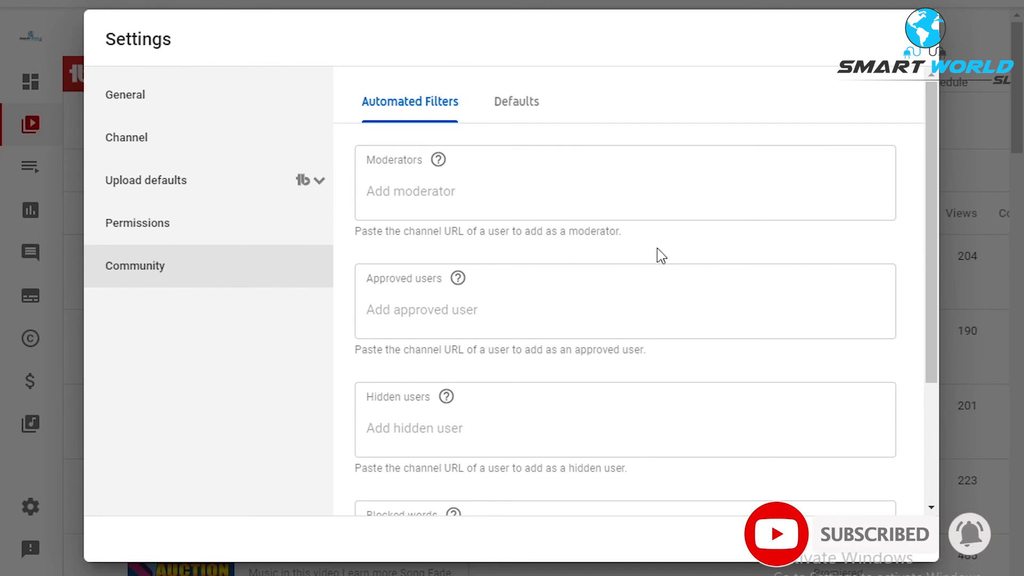
left_click_drag(929, 204, 955, 385)
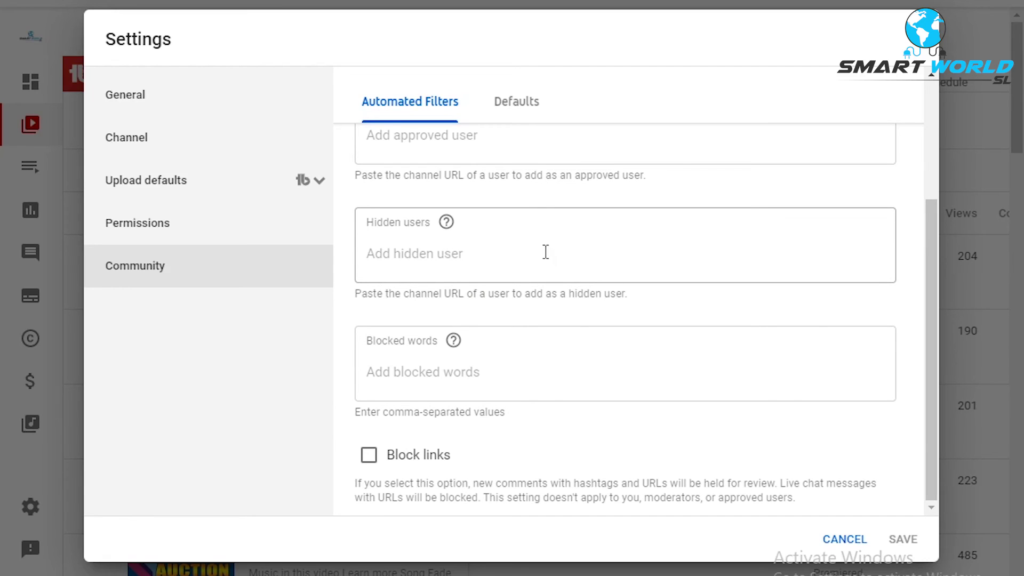
left_click(519, 375)
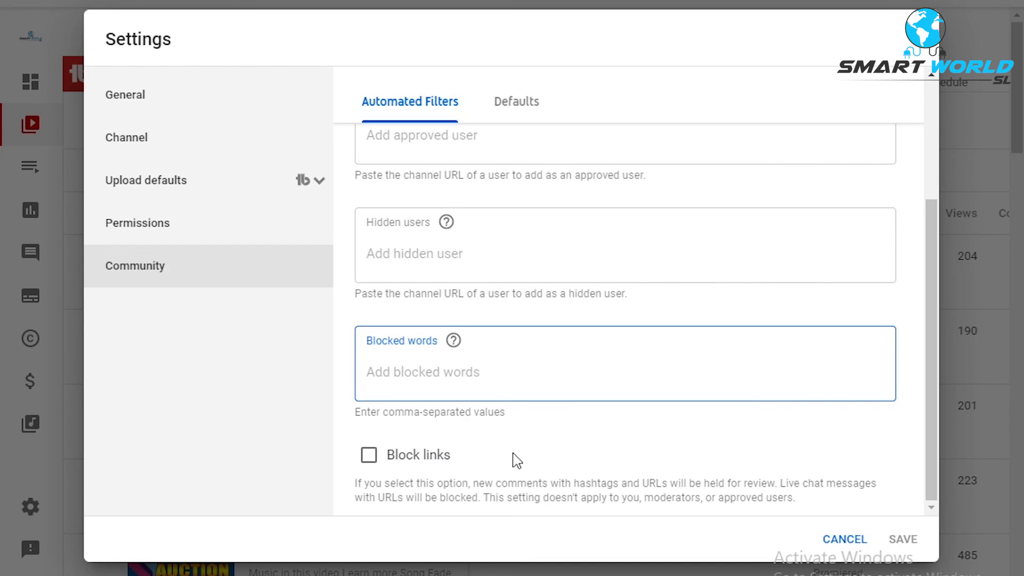
left_click(224, 109)
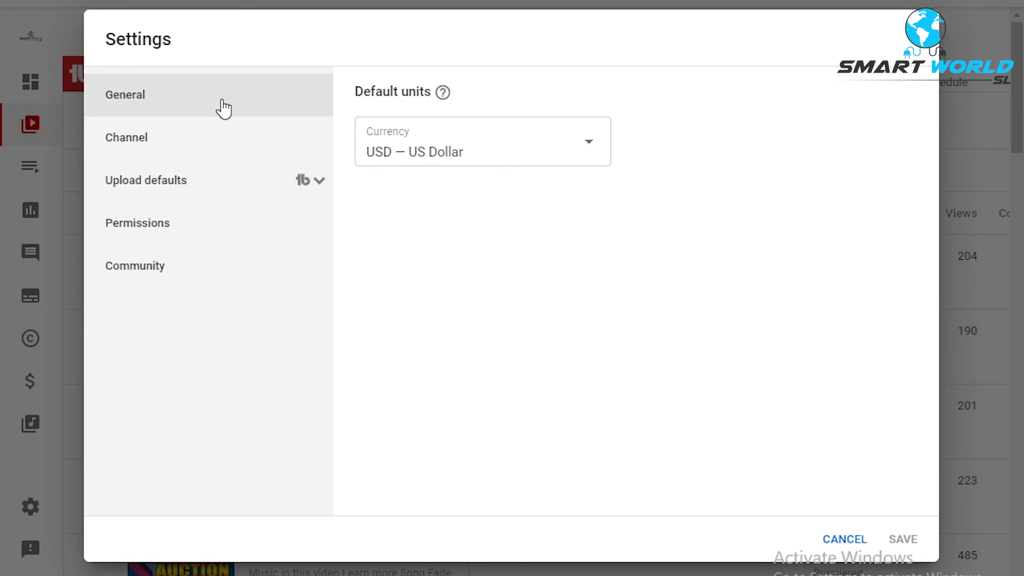